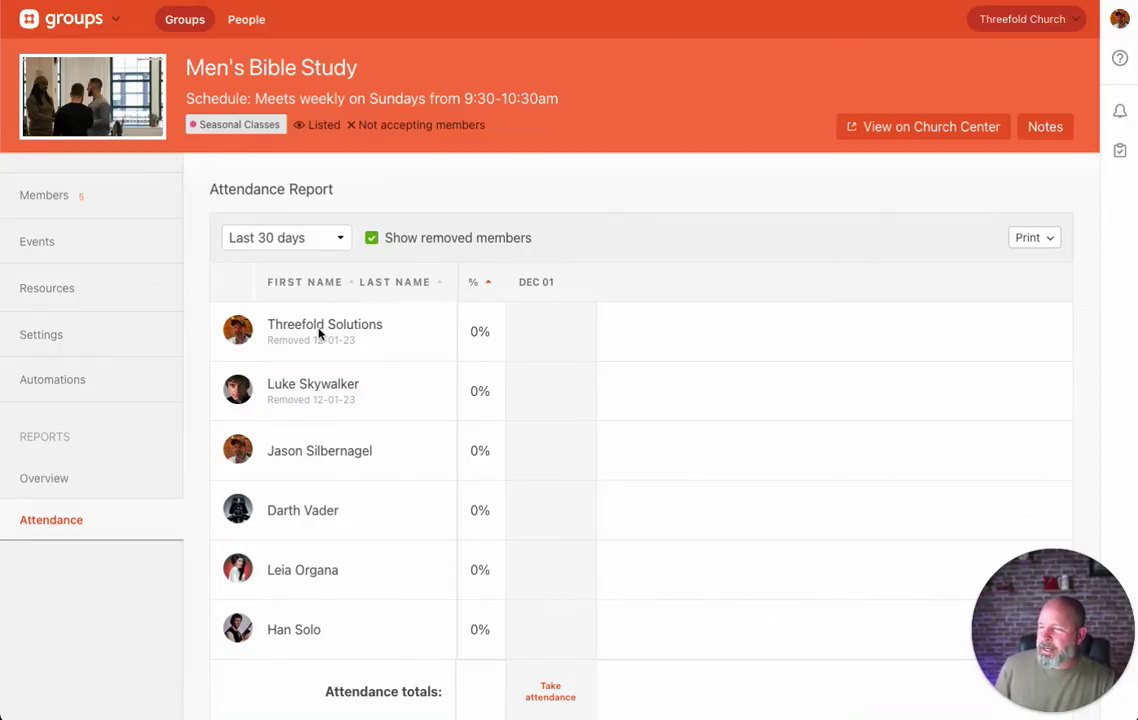
- Give the second listed member of the Men's Bible Study group the "Can take attendance" permission while keeping the Member role
left_click(39, 195)
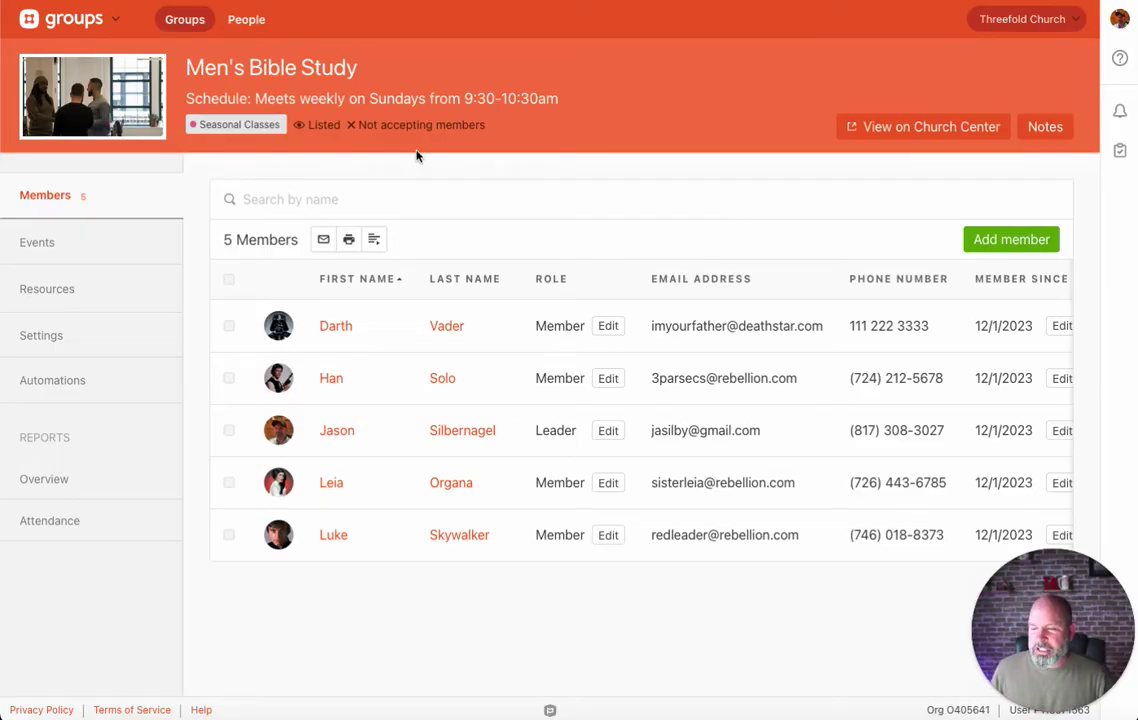
left_click(607, 380)
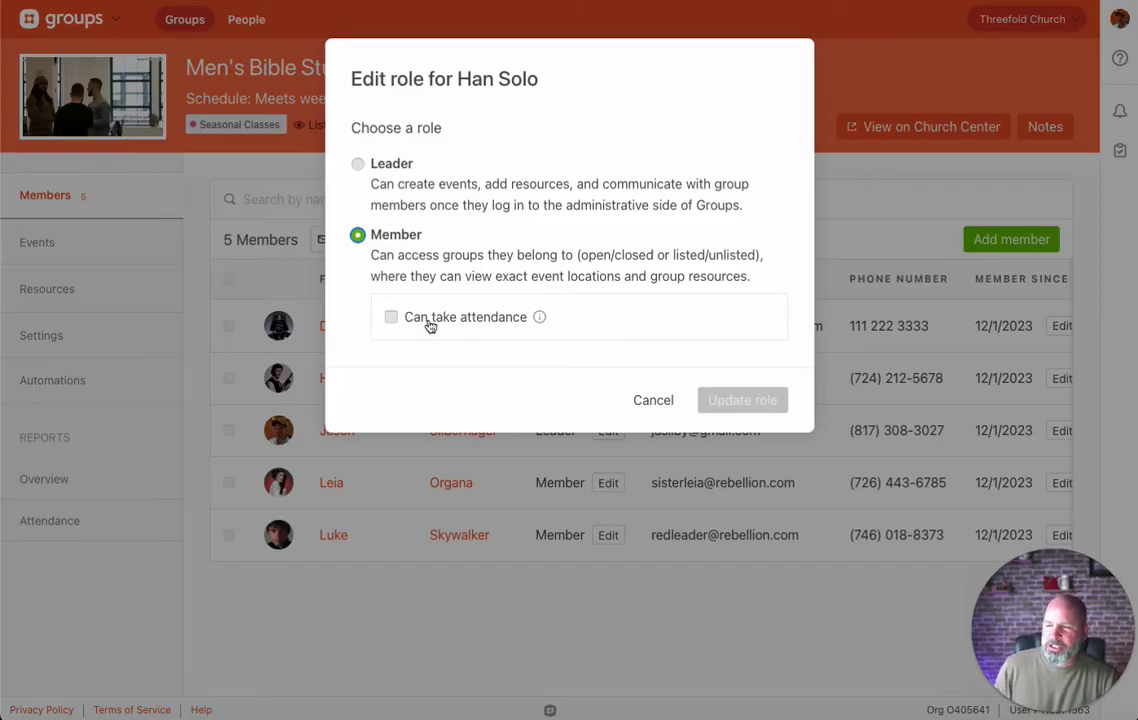
left_click(391, 316)
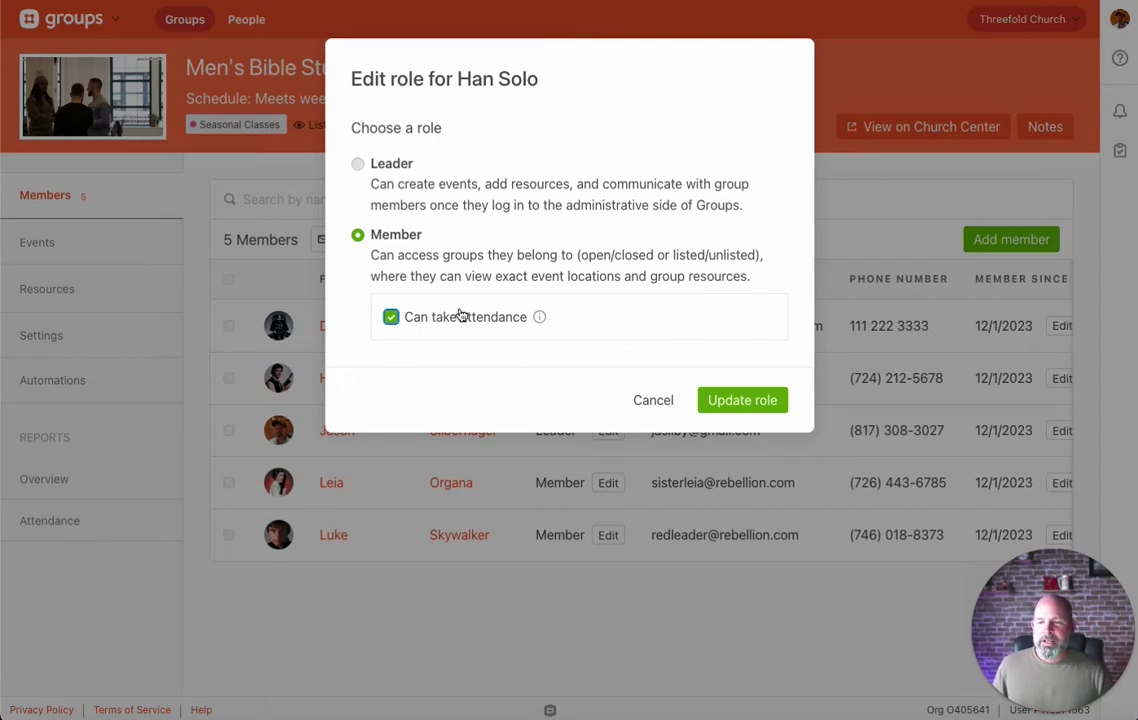
left_click(728, 401)
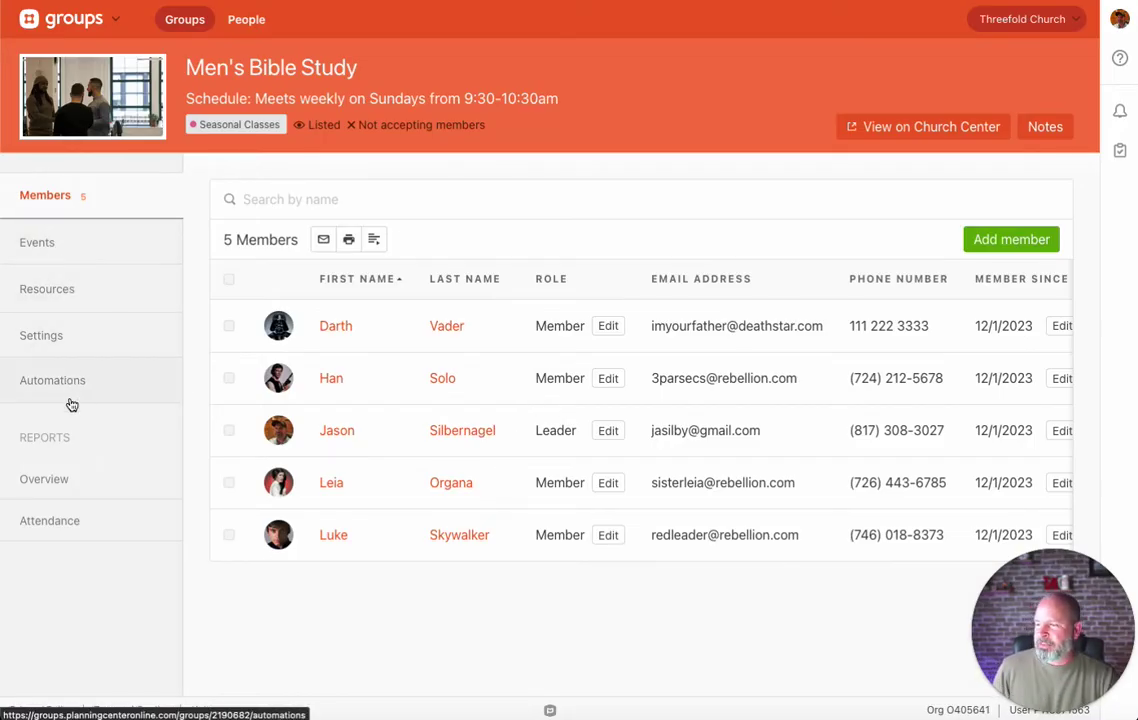
- Open the attendance form for the Dec 1 event from the group's attendance report
left_click(57, 524)
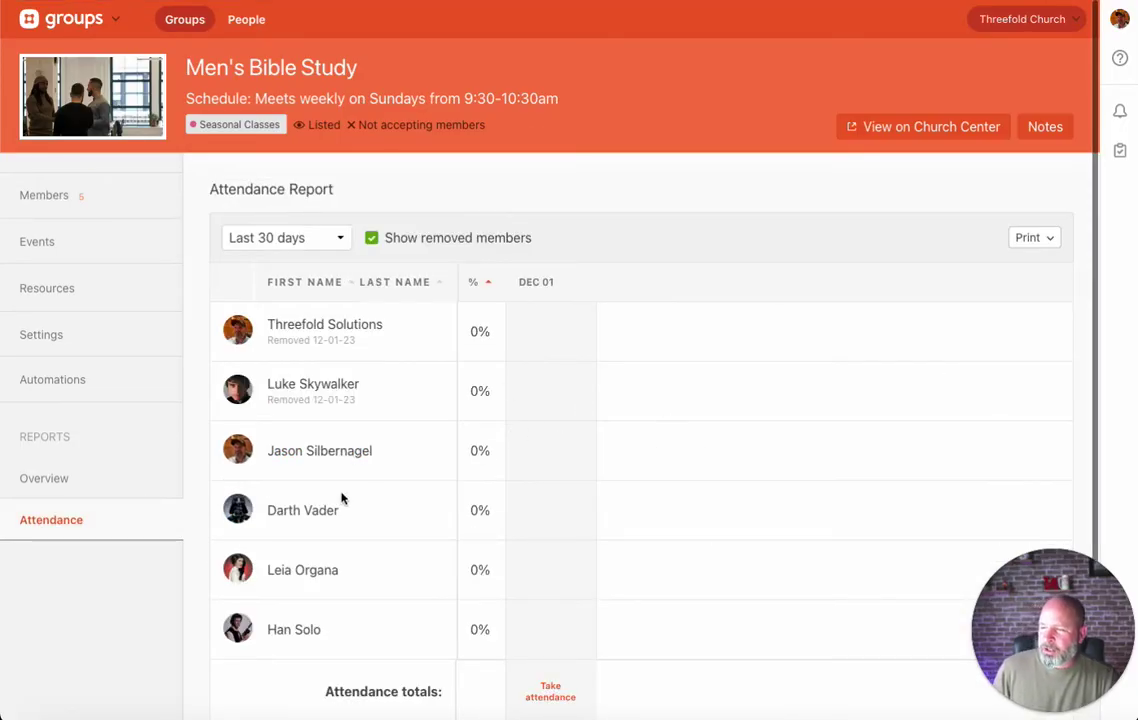
scroll(341, 498, "down", 1)
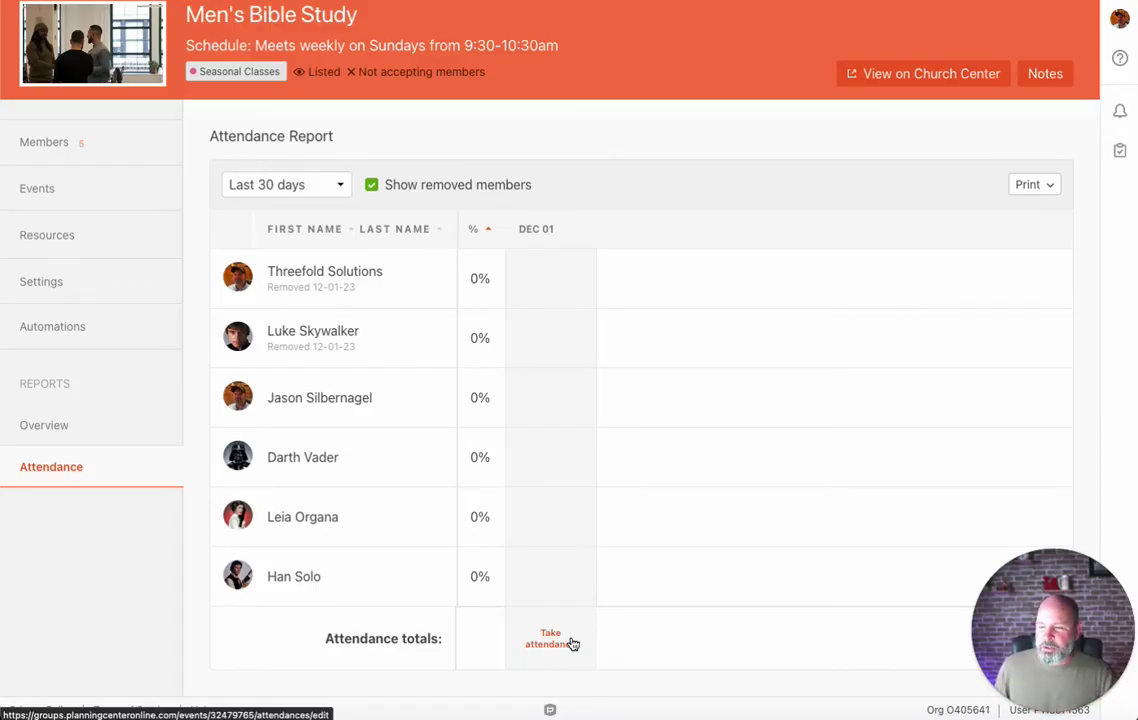
left_click(551, 646)
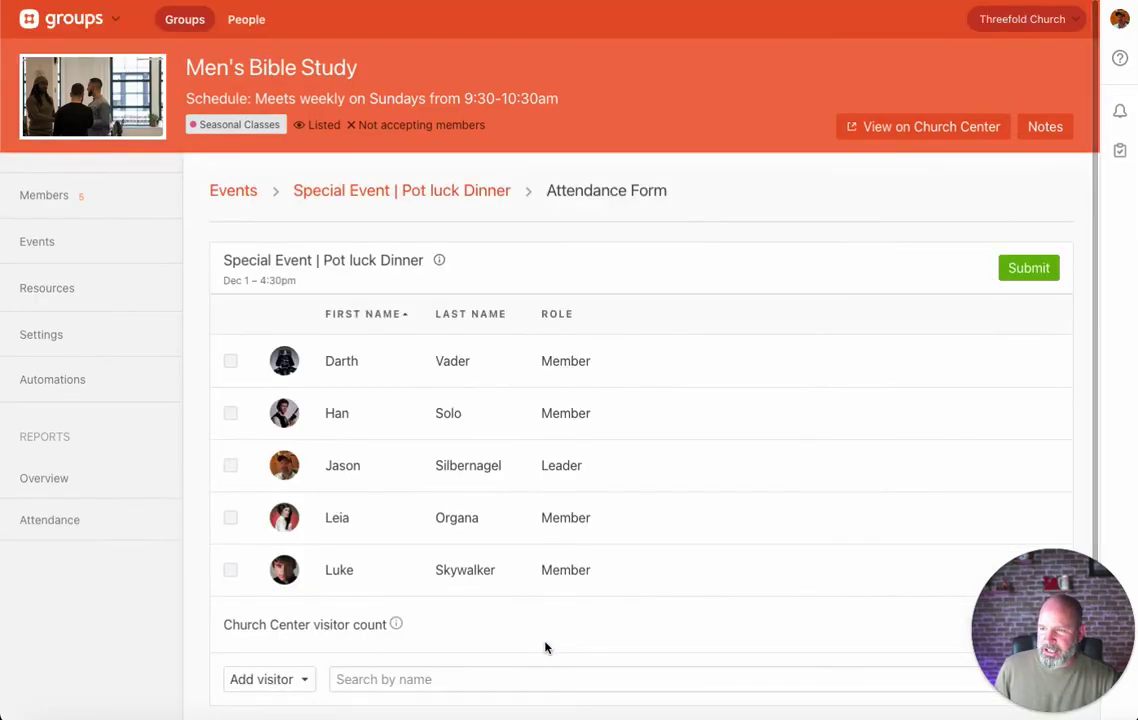
scroll(665, 460, "down", 1)
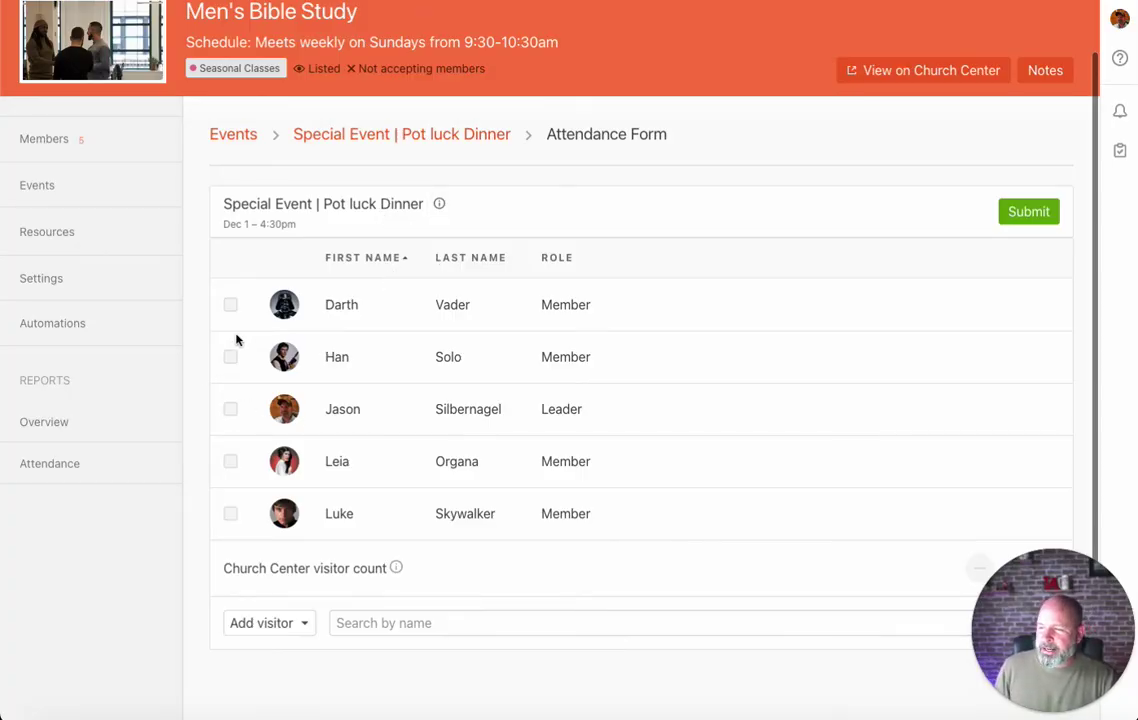
- Mark all five group members as present at the Special Event | Pot luck Dinner
left_click(230, 304)
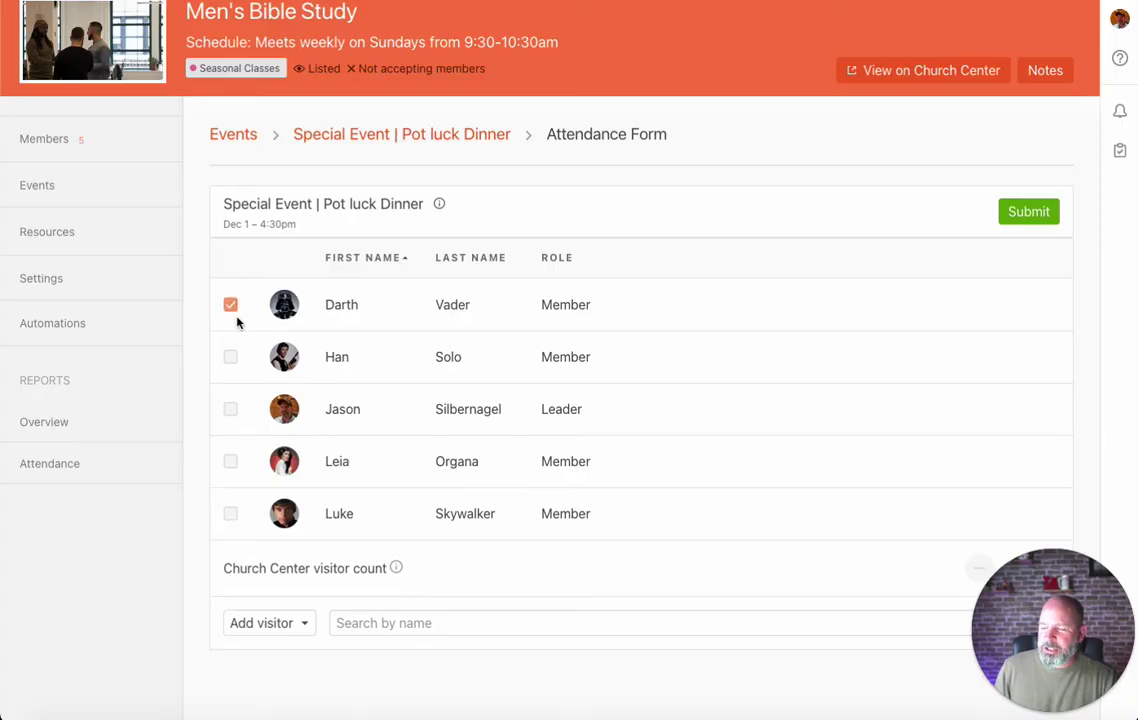
left_click(231, 357)
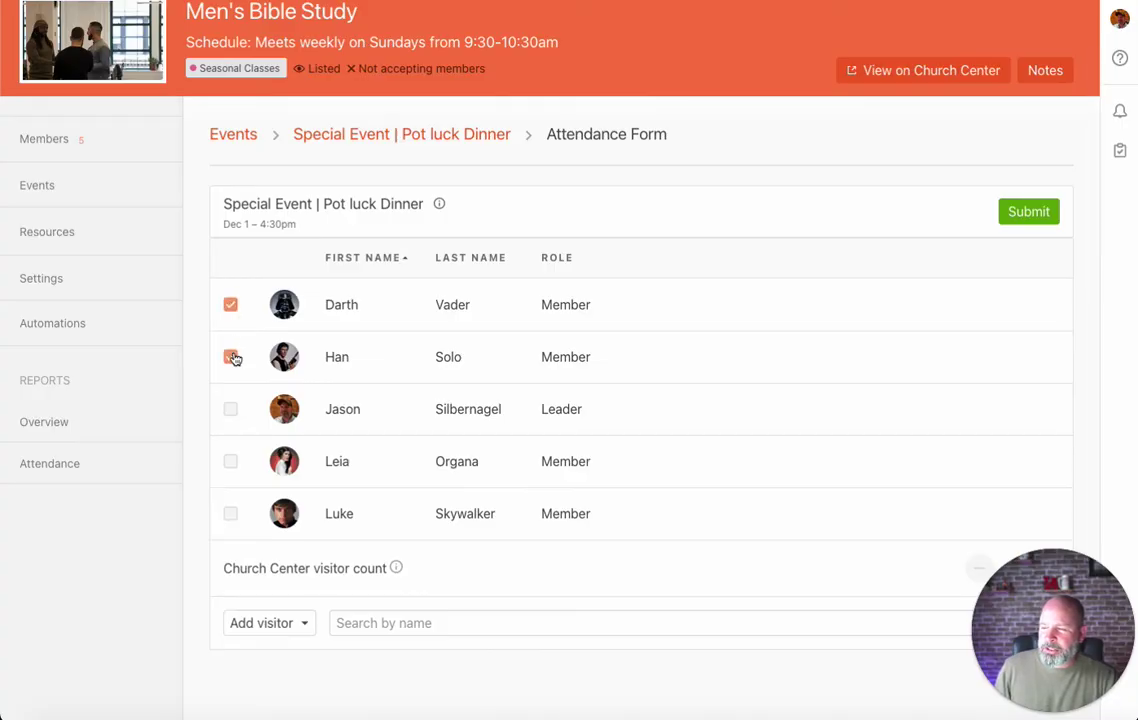
left_click(231, 409)
left_click(231, 461)
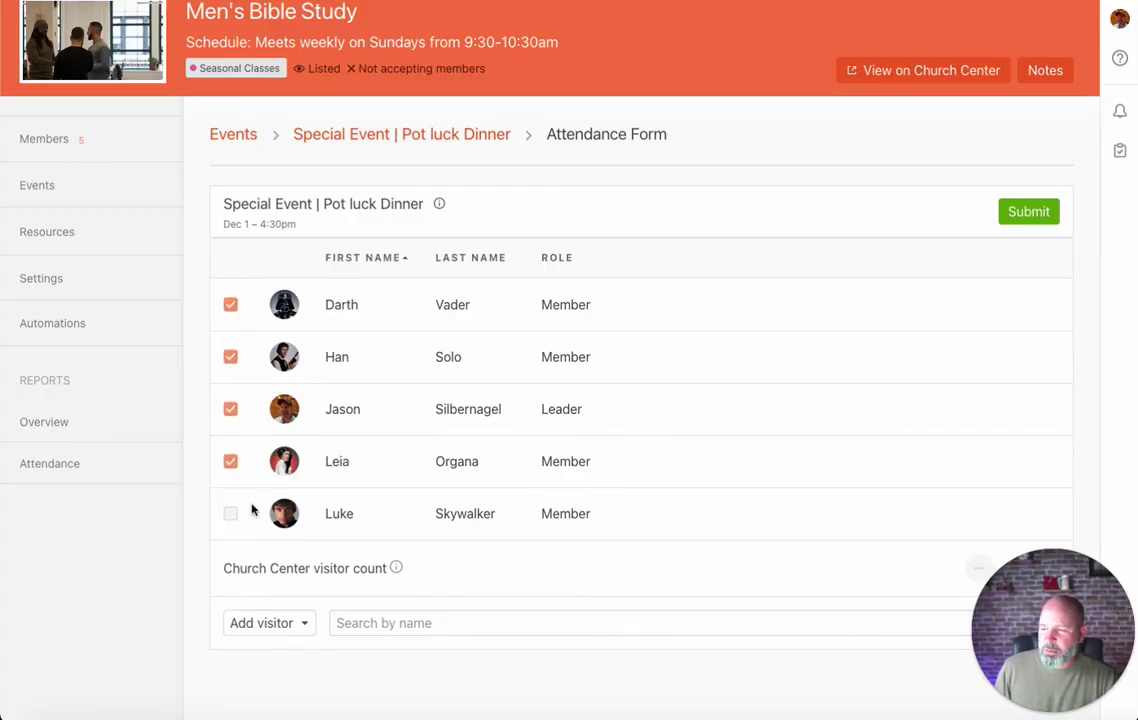
left_click(229, 515)
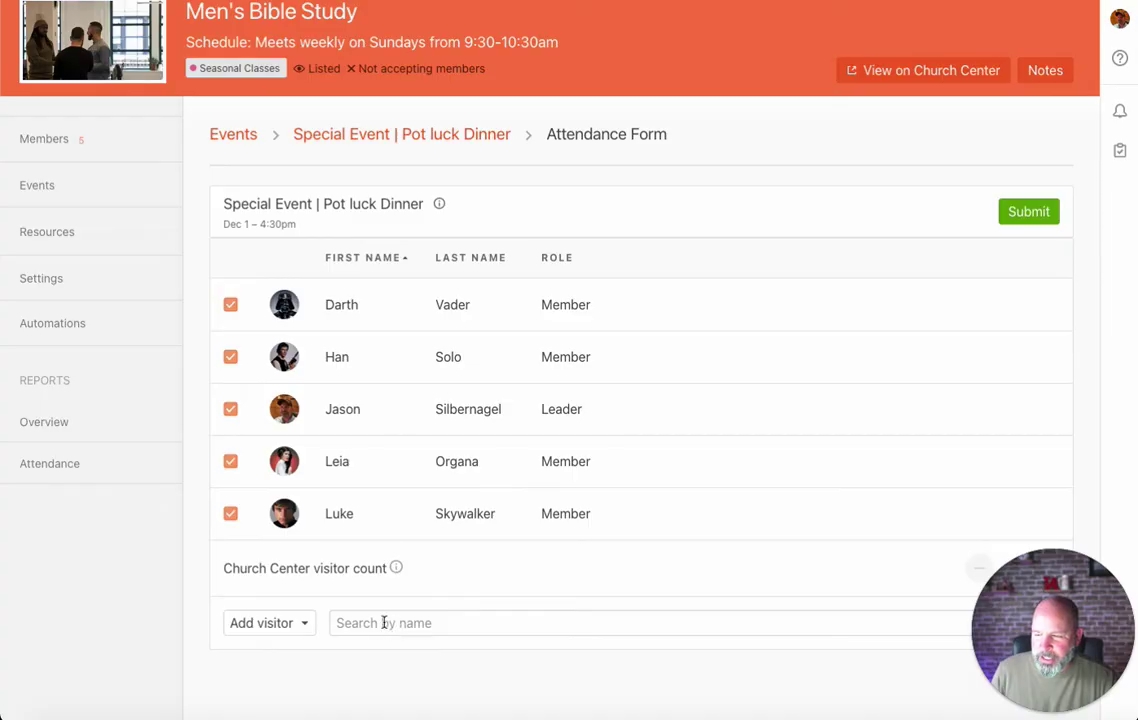
- Check the options for adding other attendees, submit the Pot luck Dinner attendance, and continue to the event page
left_click(302, 624)
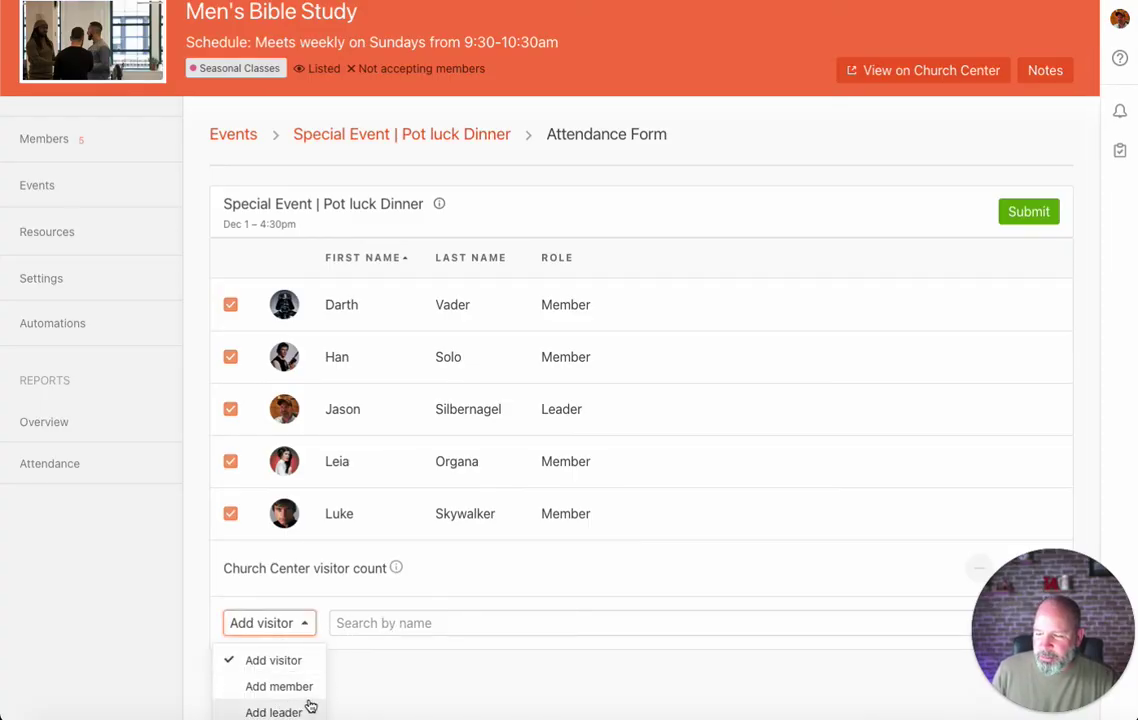
left_click(389, 659)
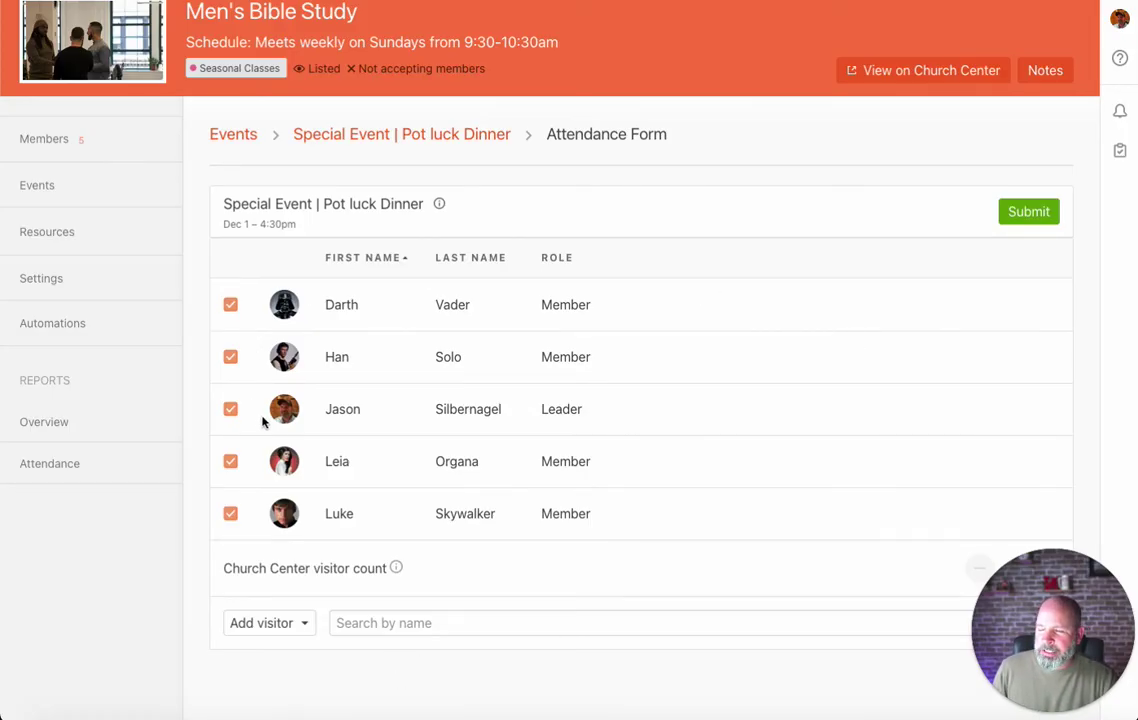
left_click(1028, 212)
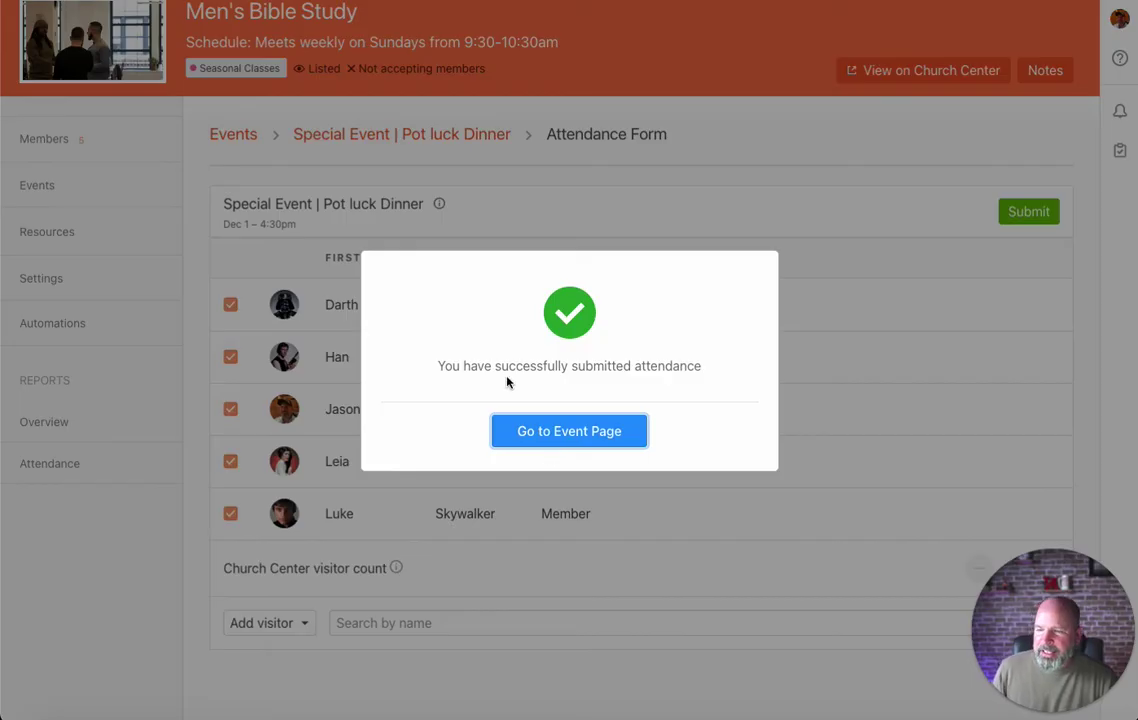
left_click(586, 434)
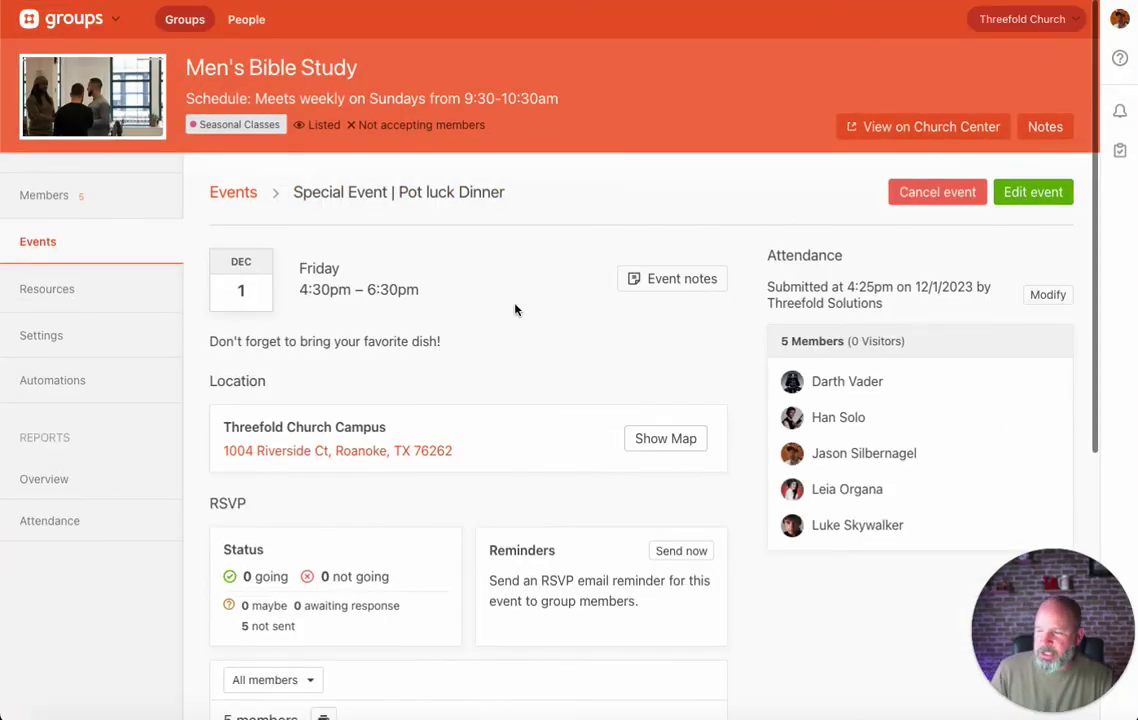
- Modify the submitted Pot luck Dinner attendance by unmarking the fourth listed member as present
scroll(495, 292, "down", 3)
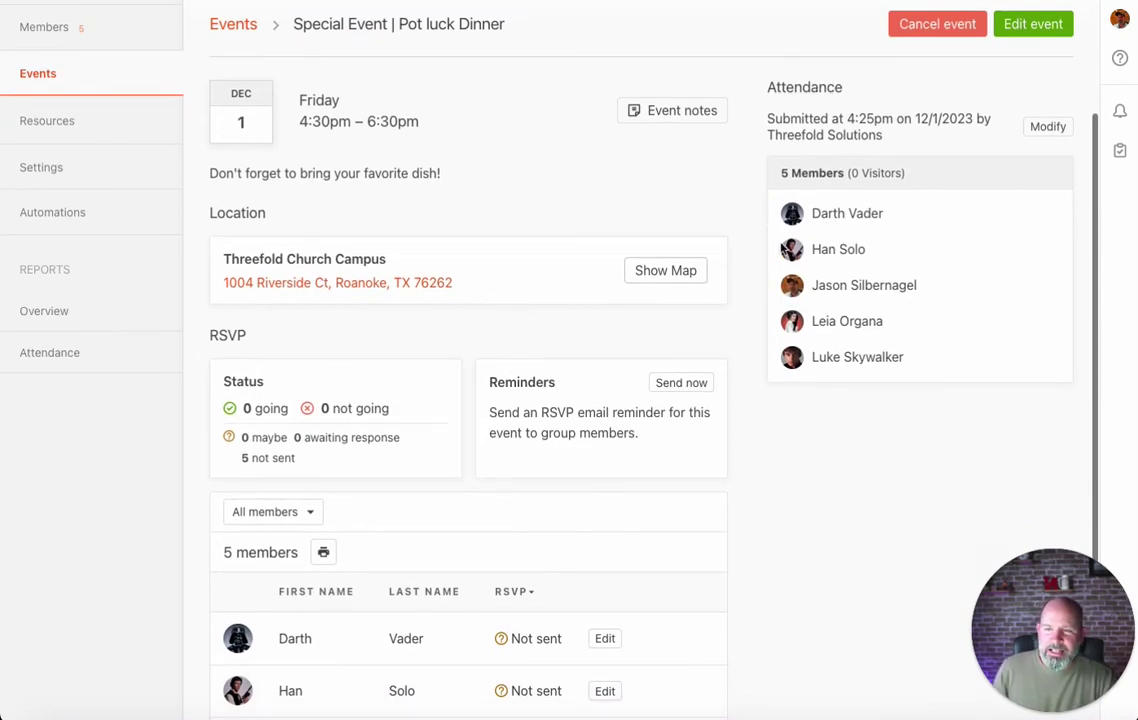
scroll(631, 217, "up", 1)
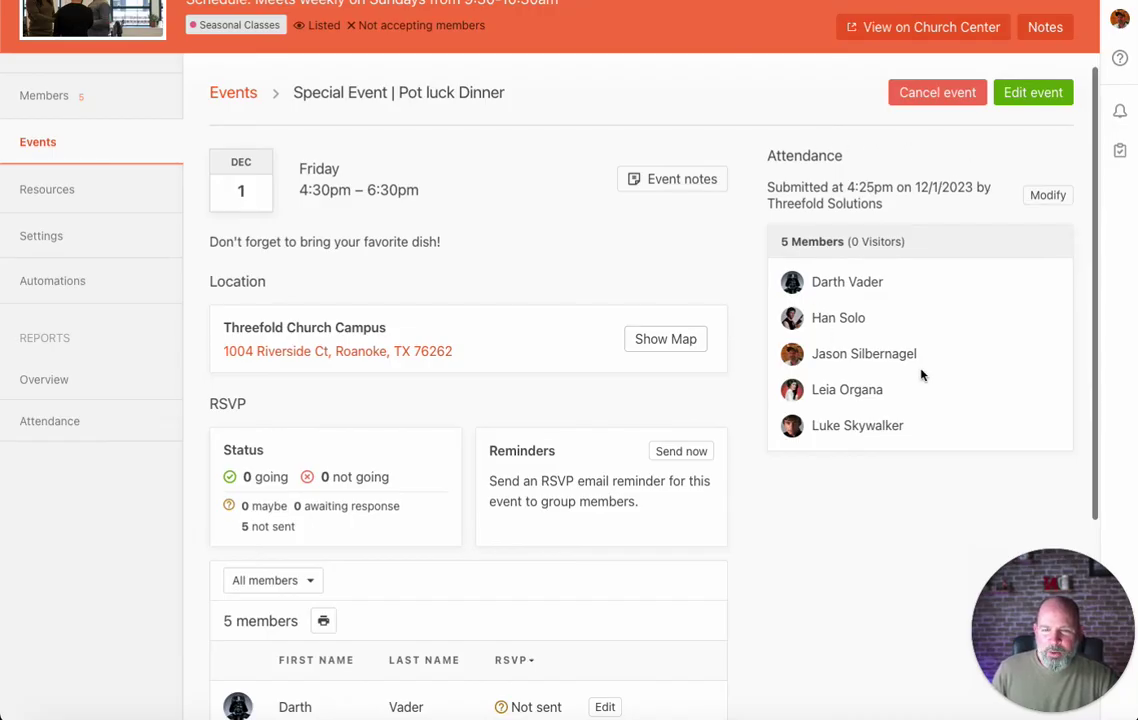
left_click(1053, 196)
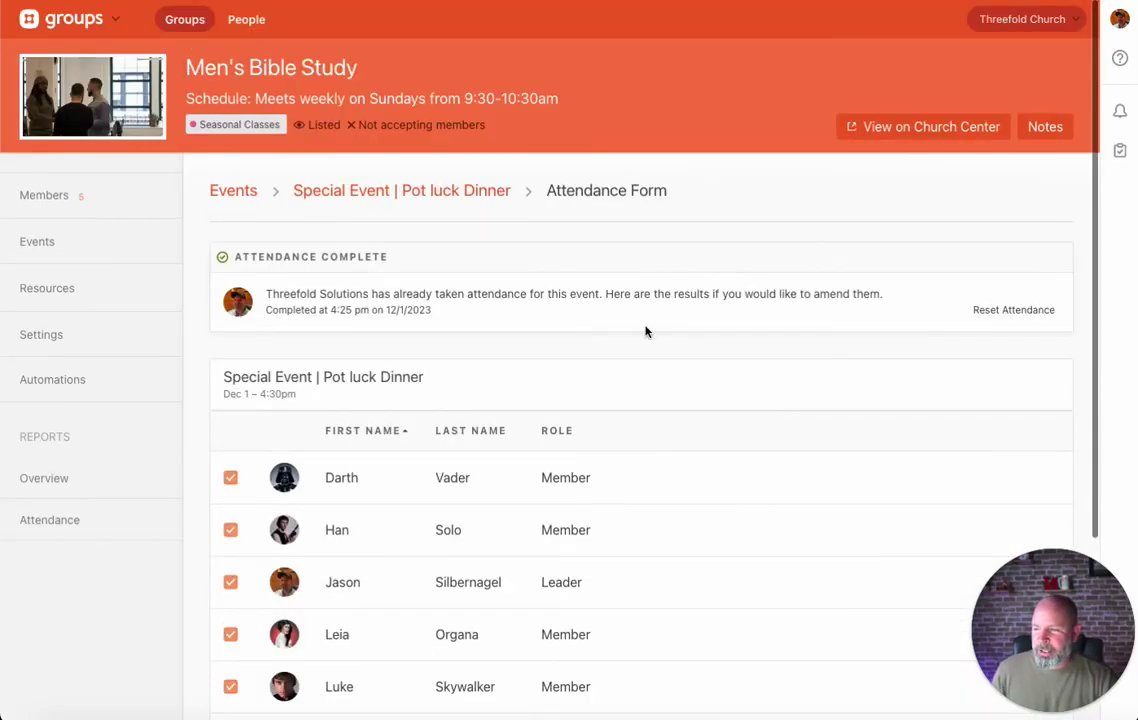
scroll(645, 330, "down", 3)
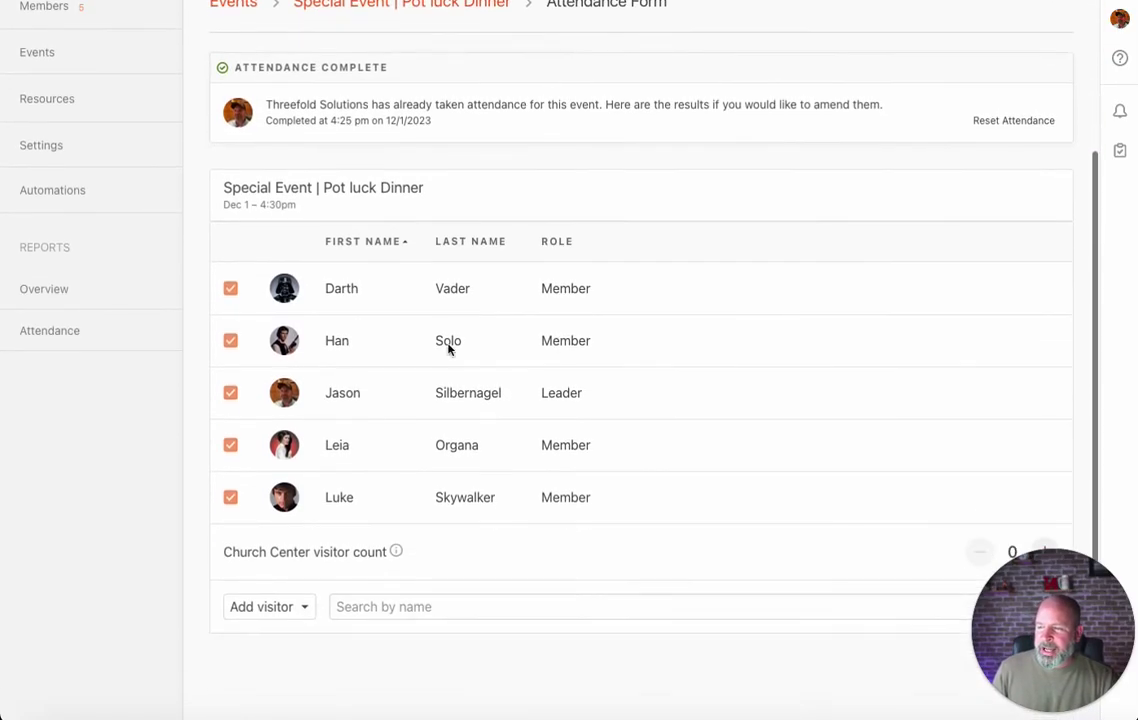
left_click(230, 445)
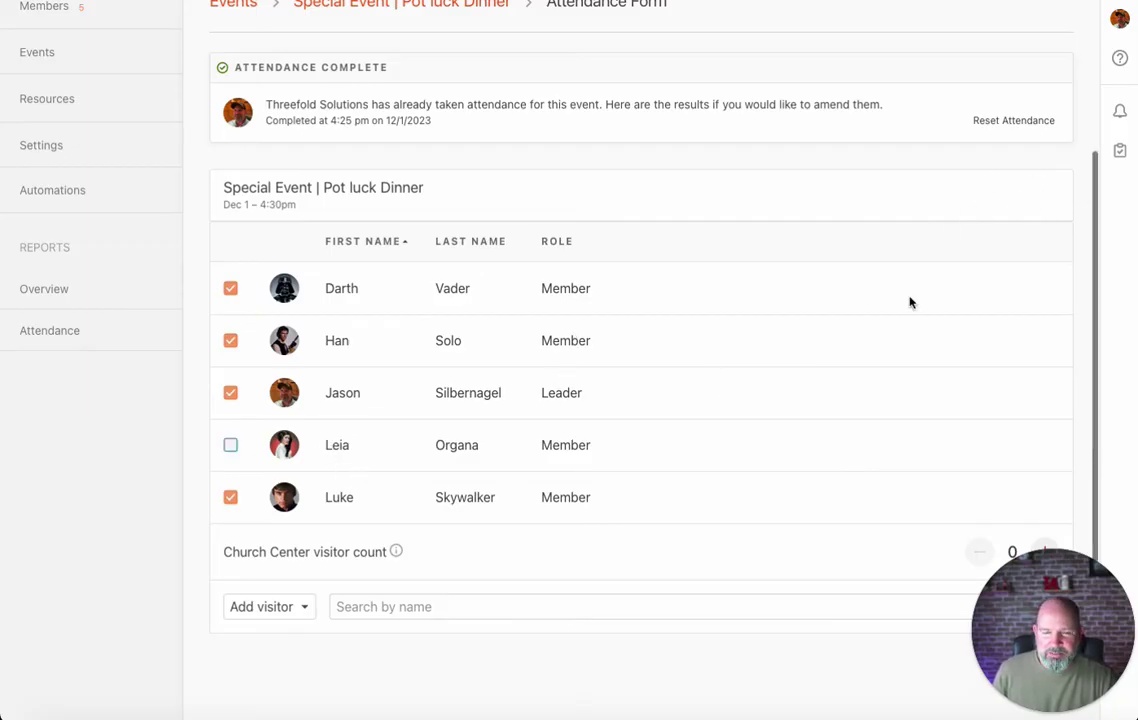
- Return to the Pot luck Dinner event page and review its attendance and RSVP sections
scroll(370, 349, "up", 2)
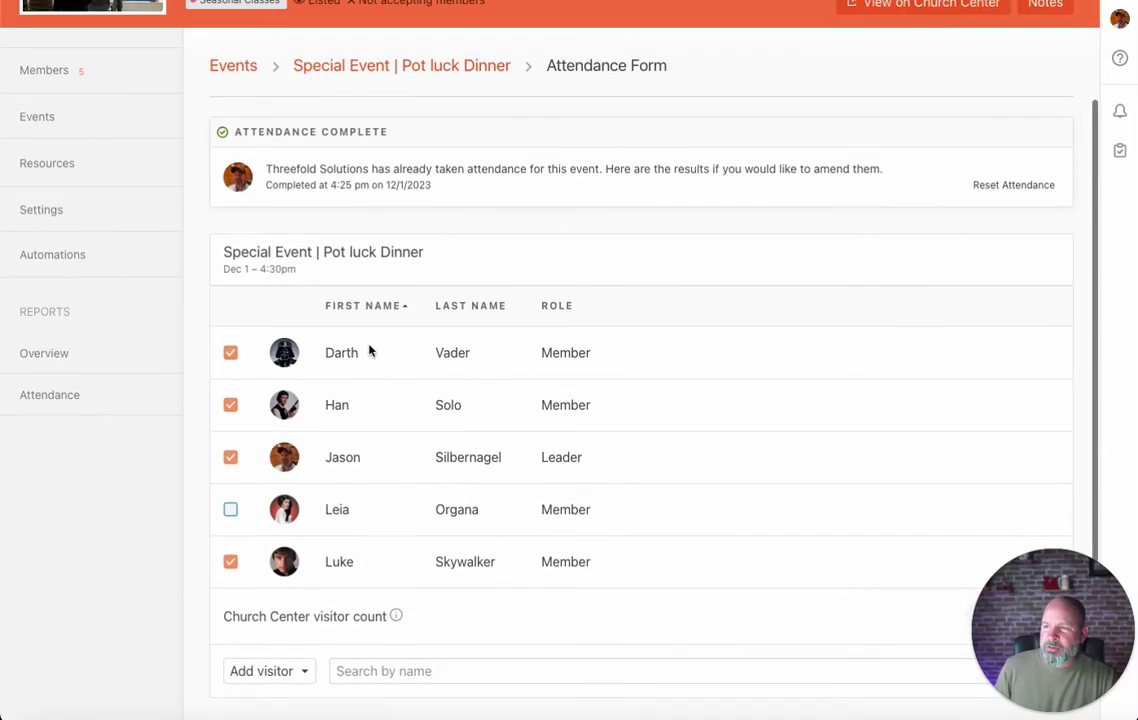
scroll(370, 351, "up", 2)
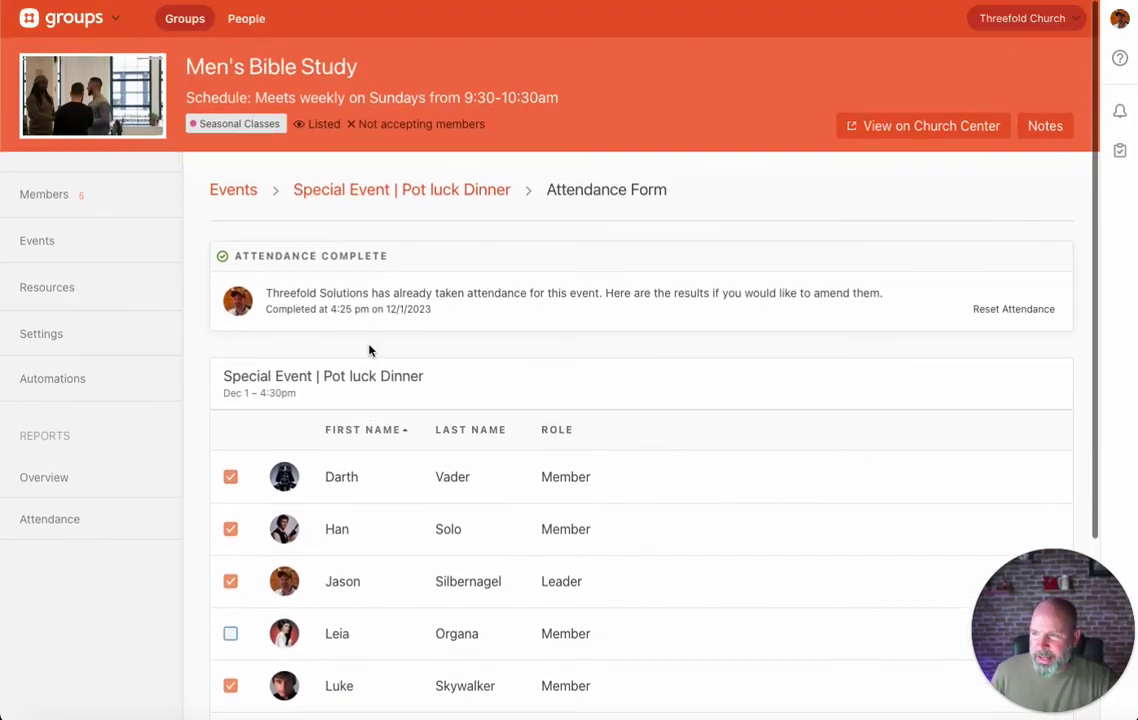
scroll(394, 325, "down", 5)
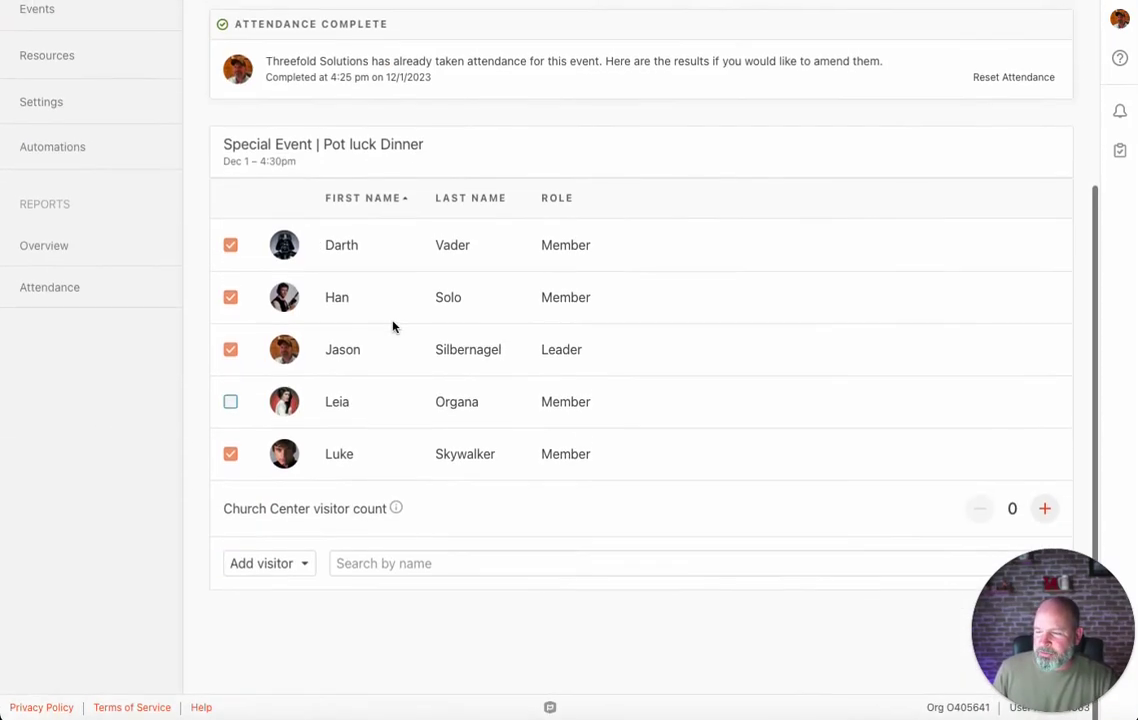
scroll(323, 360, "up", 5)
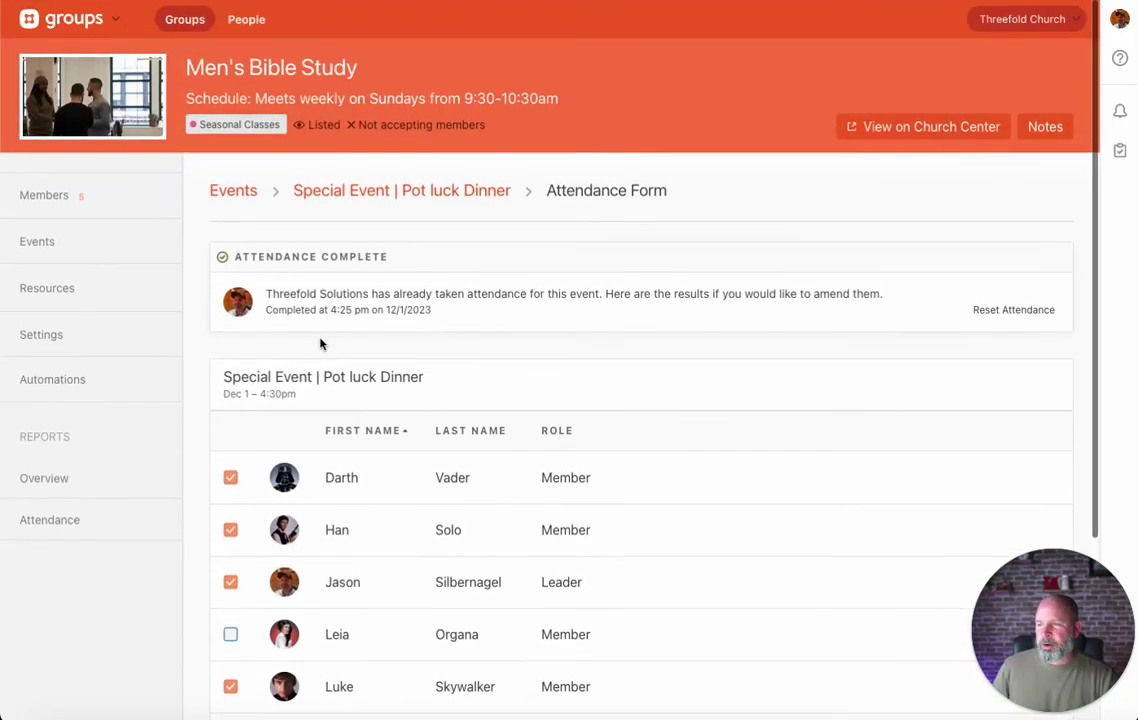
left_click(368, 190)
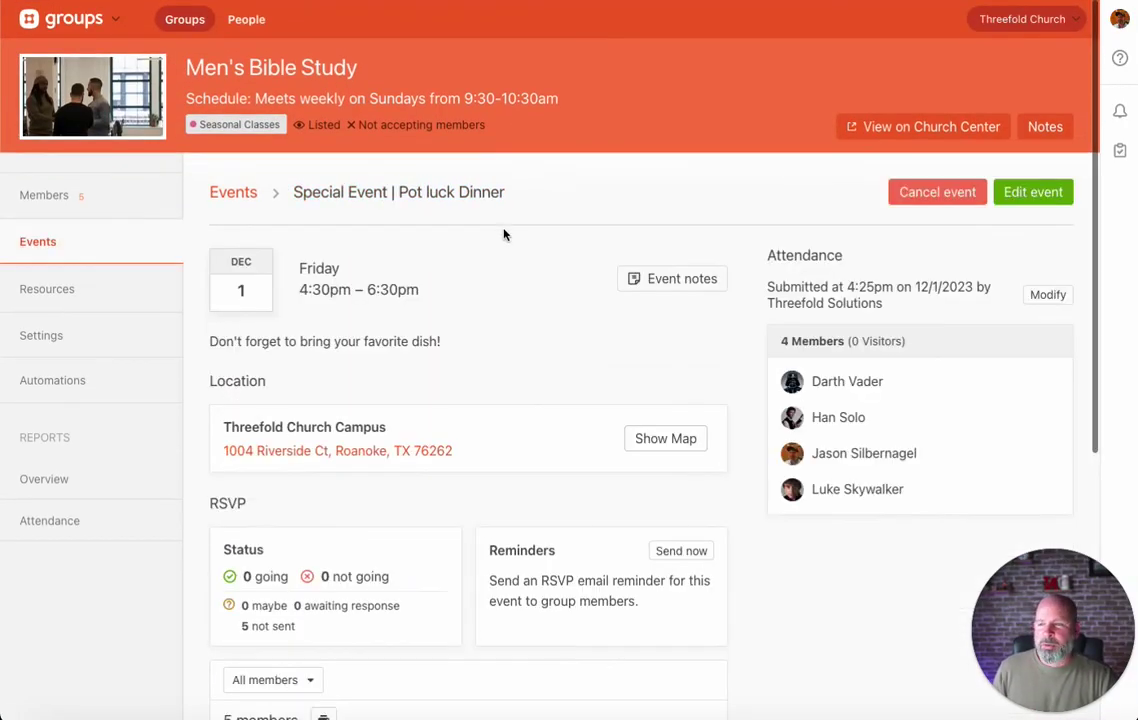
scroll(683, 224, "down", 3)
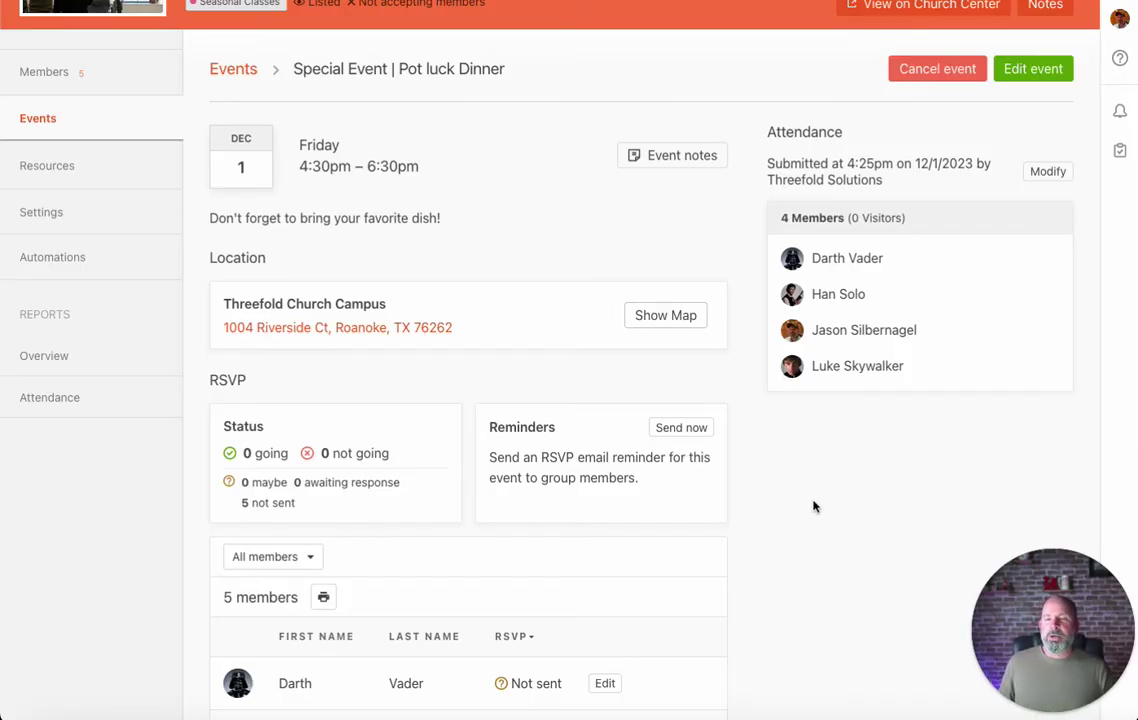
scroll(813, 506, "down", 6)
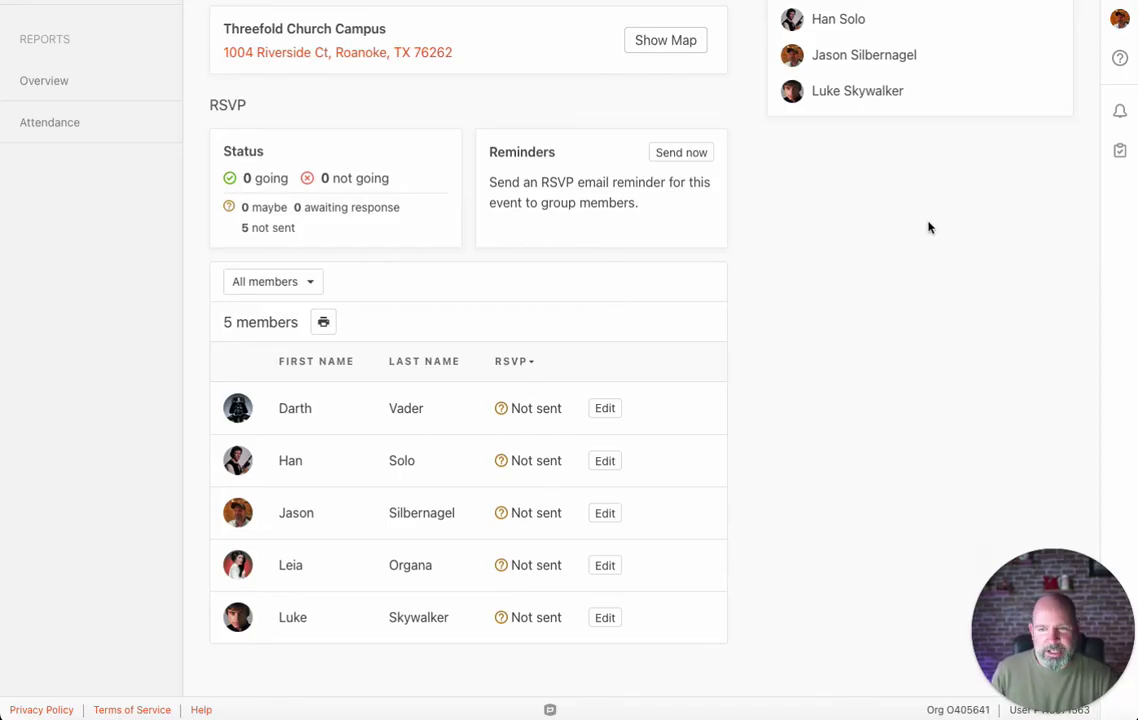
scroll(927, 226, "up", 5)
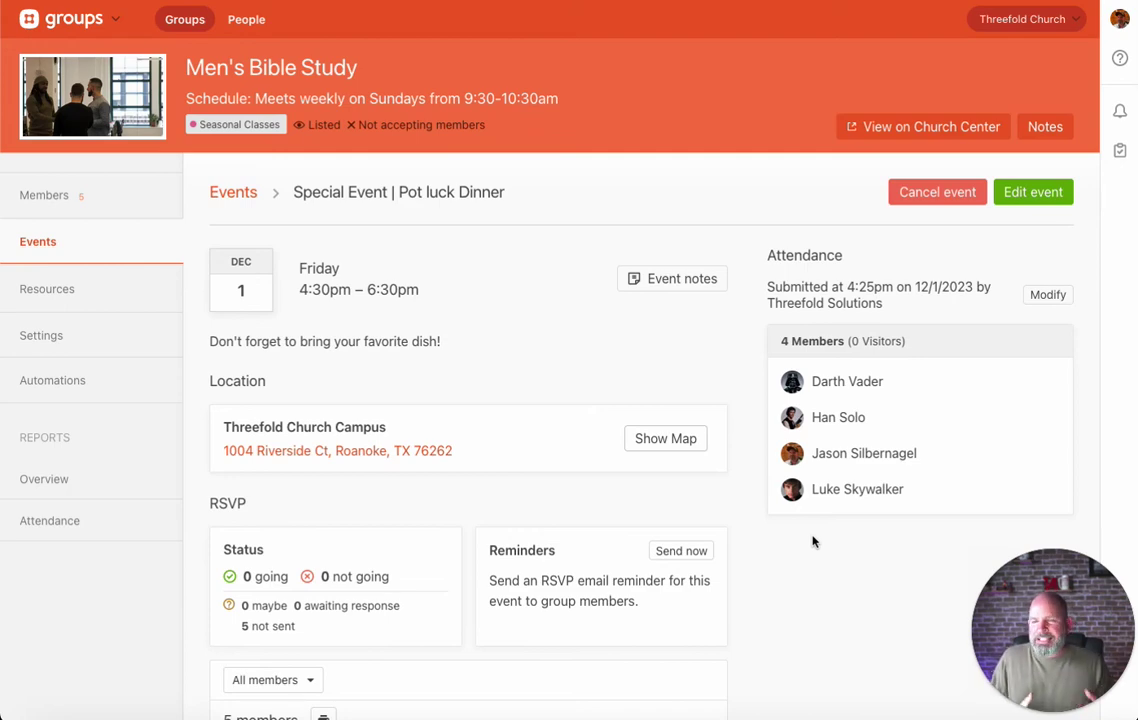
- From the group's events list, open the Pot luck Dinner's attendance form through its attendance status and review it
left_click(43, 249)
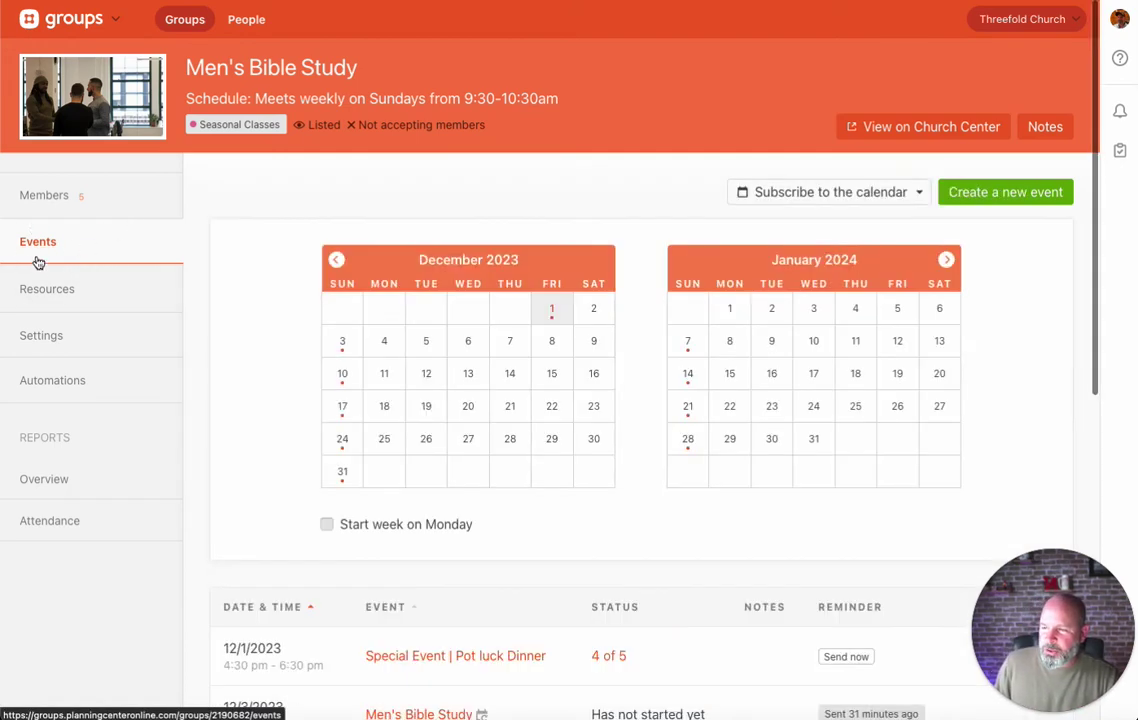
scroll(368, 386, "down", 1)
scroll(368, 386, "down", 3)
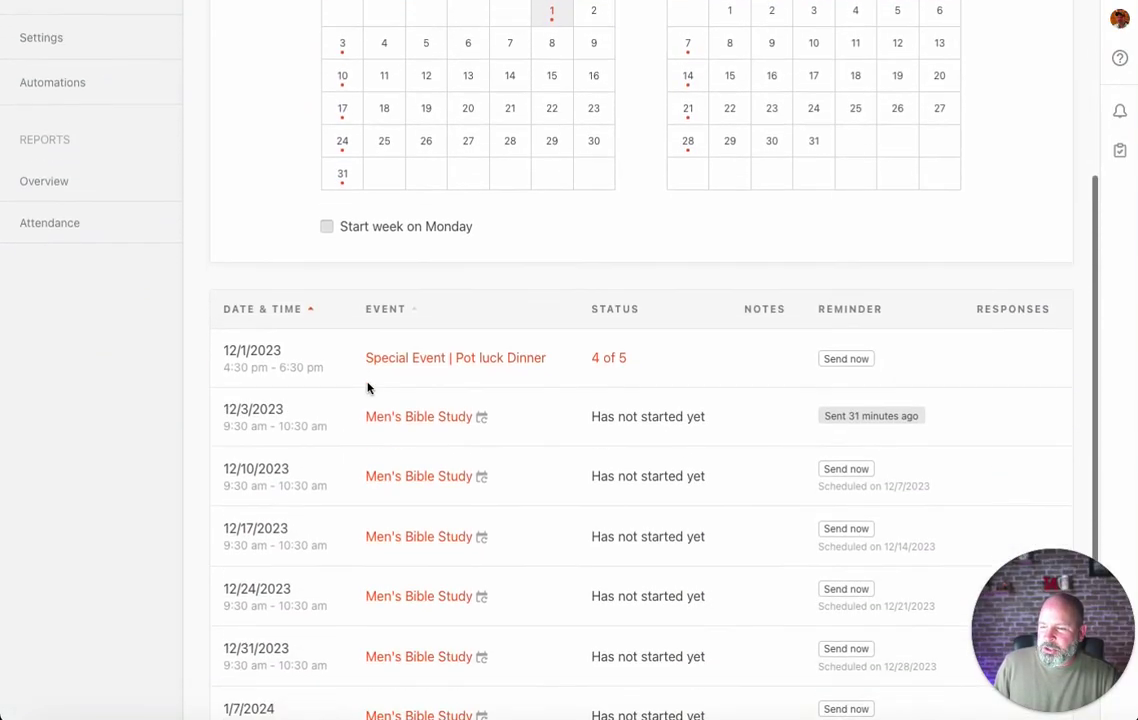
scroll(414, 398, "down", 1)
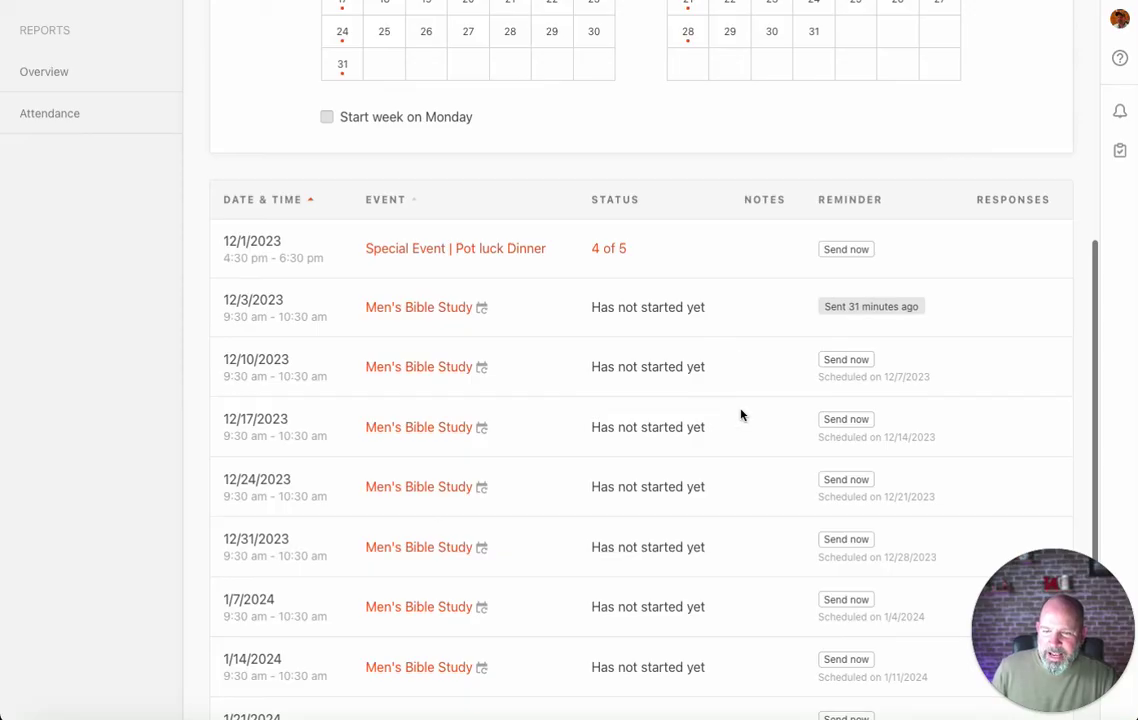
scroll(740, 412, "down", 2)
scroll(741, 413, "up", 2)
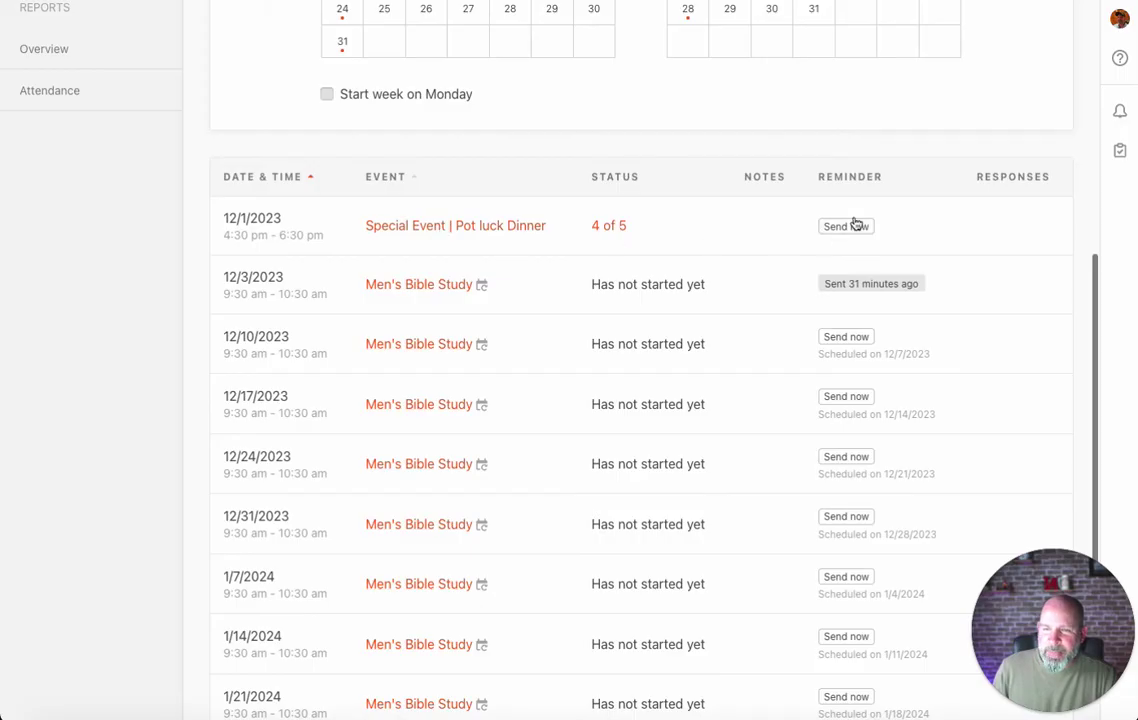
left_click(607, 228)
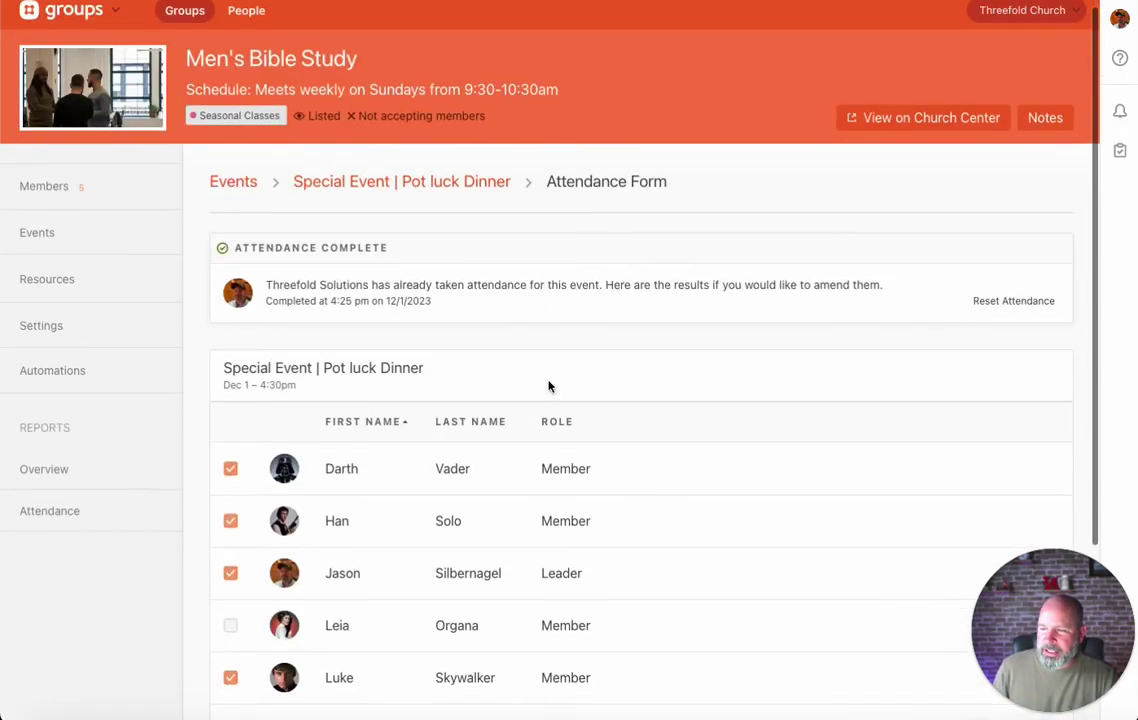
scroll(548, 386, "down", 3)
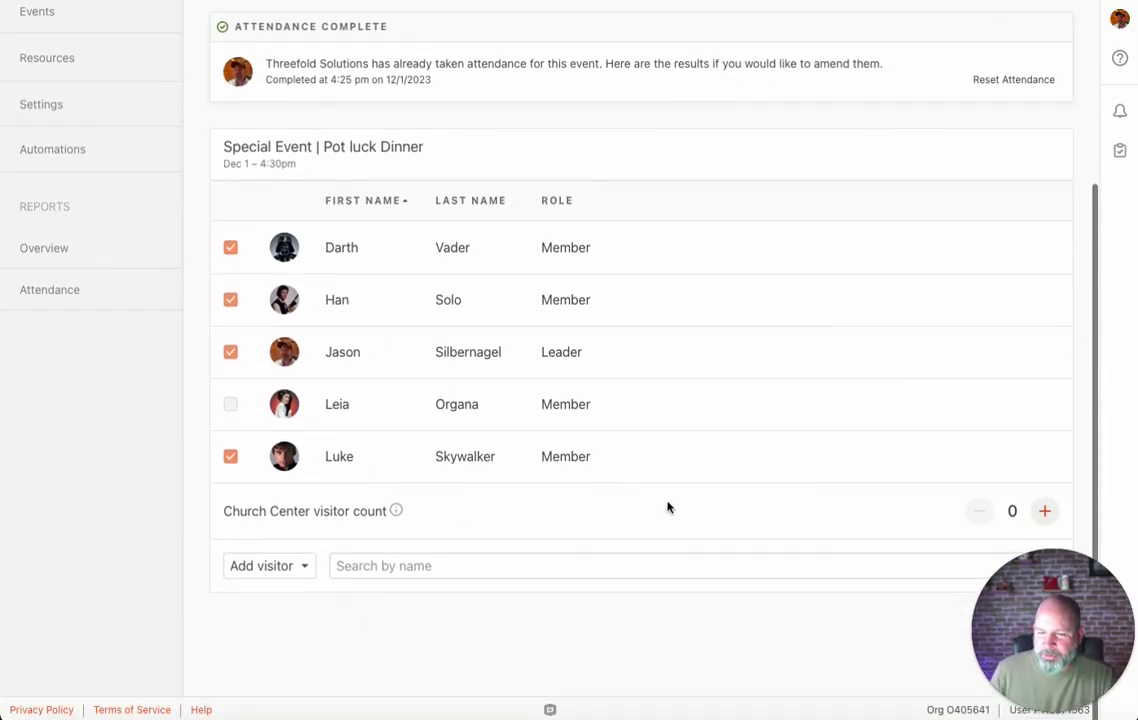
scroll(439, 315, "up", 3)
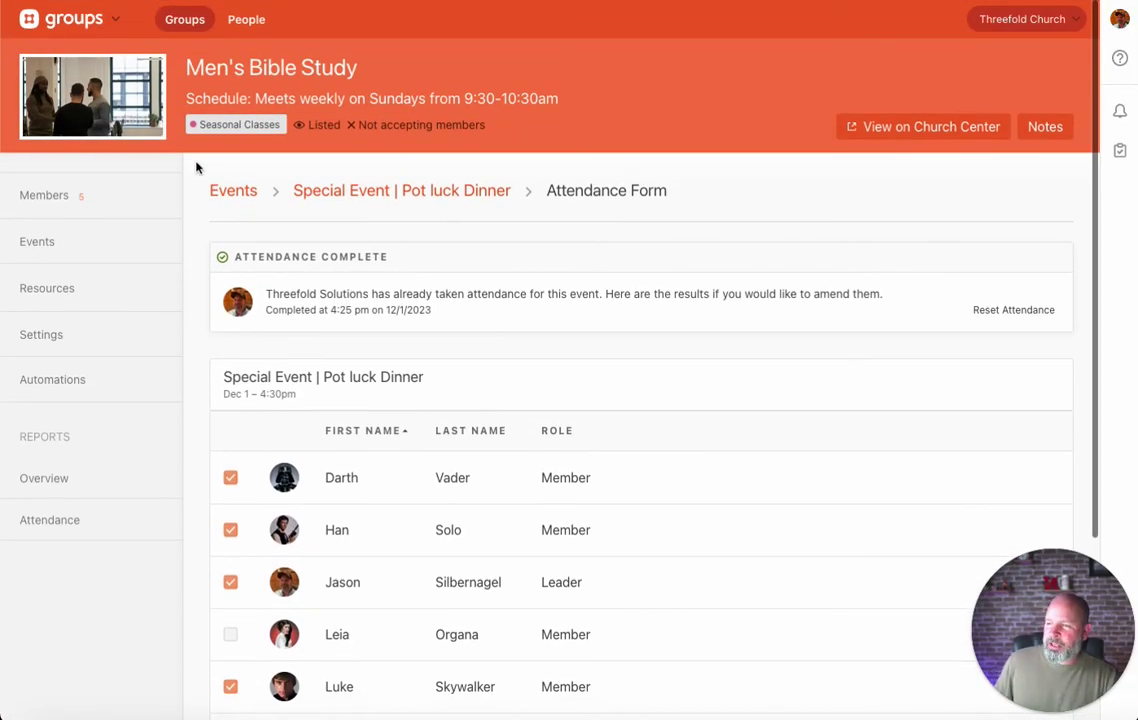
- Return to the group's events list and look over the scheduled events with their attendance status and reminders
left_click(230, 191)
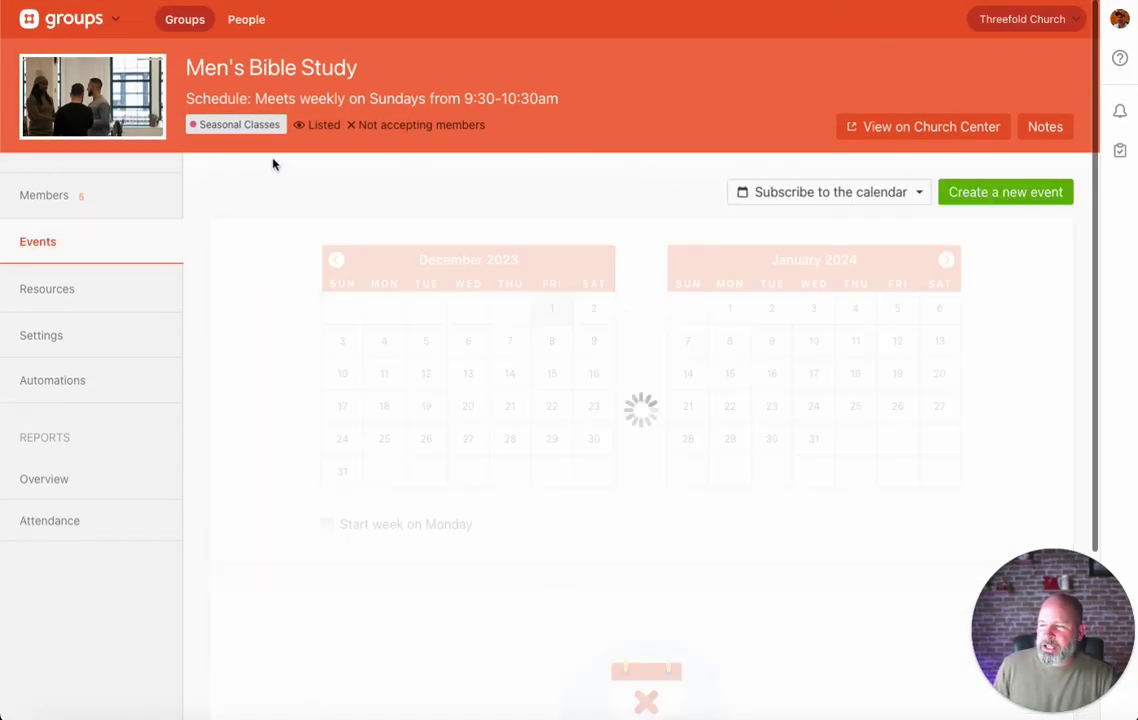
scroll(649, 349, "down", 5)
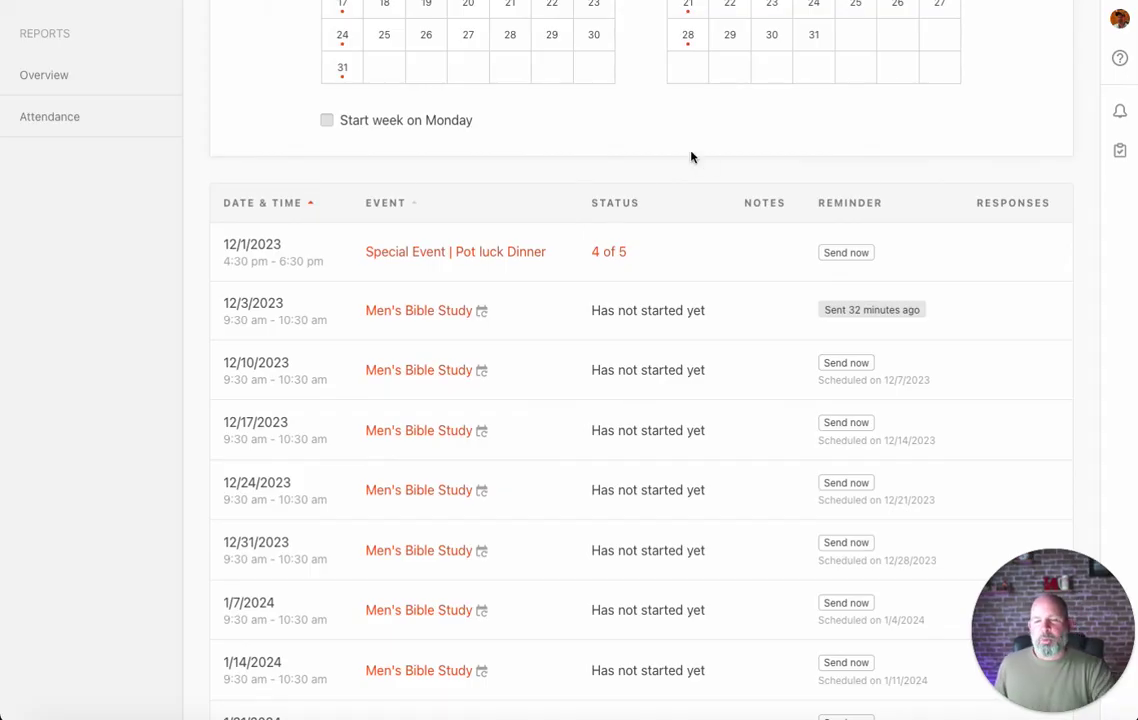
scroll(702, 233, "up", 5)
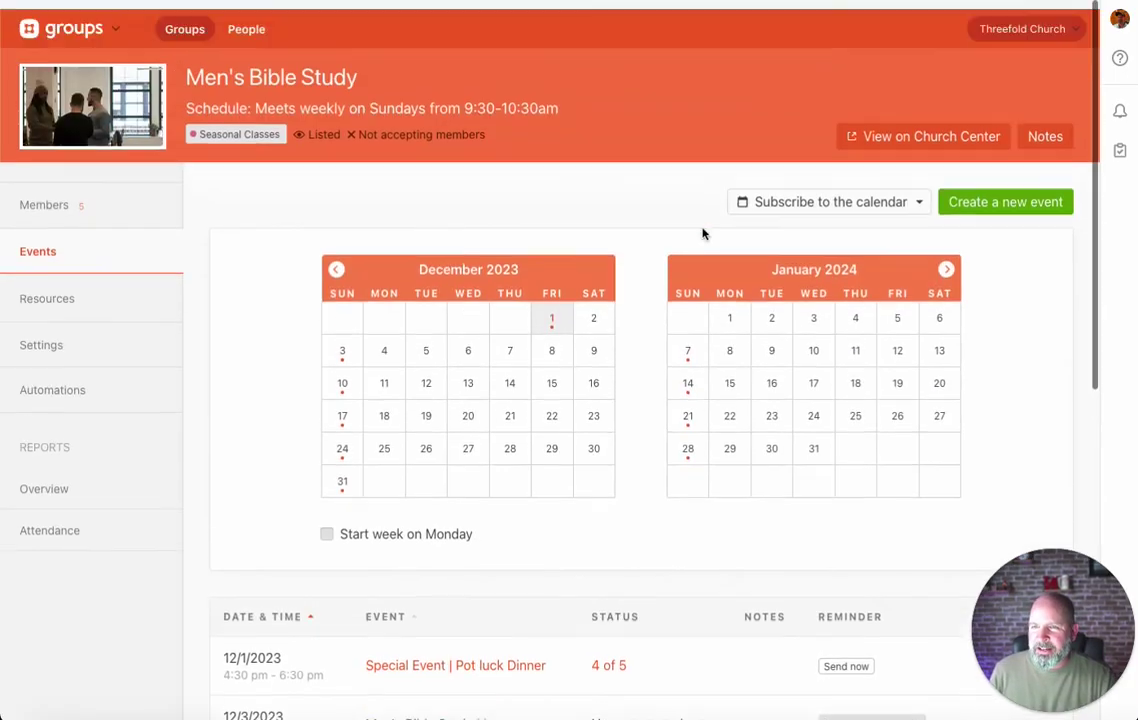